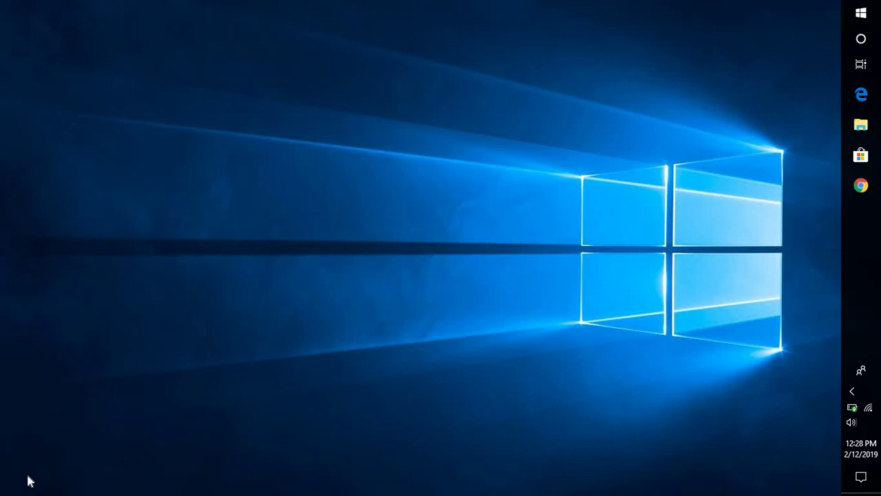
Open Windows Settings' Update & Security section from the Start button's power-user menu
right_click(860, 19)
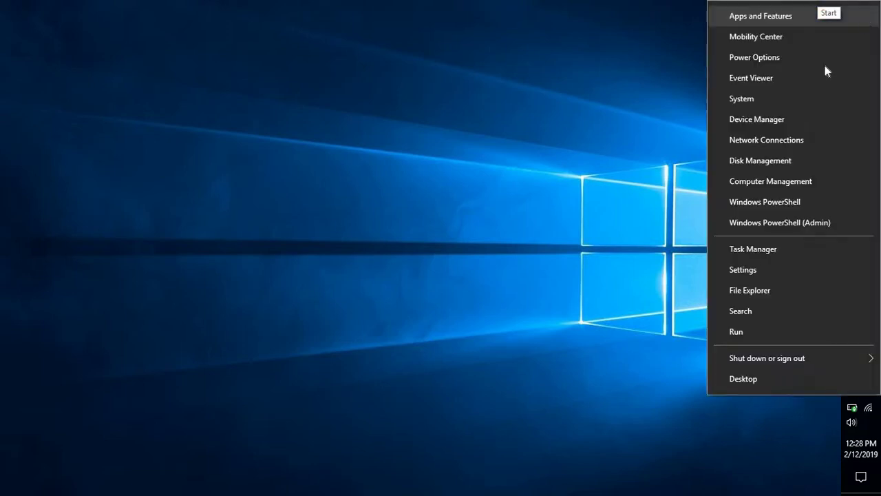
left_click(752, 269)
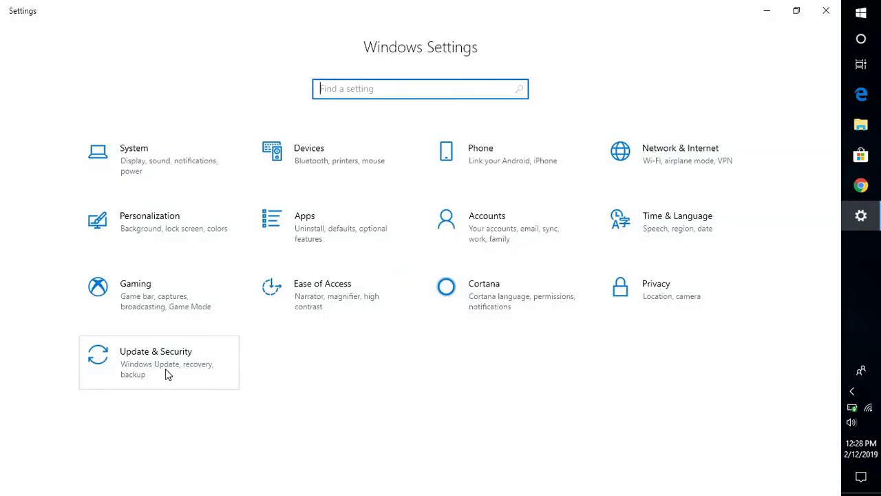
left_click(165, 370)
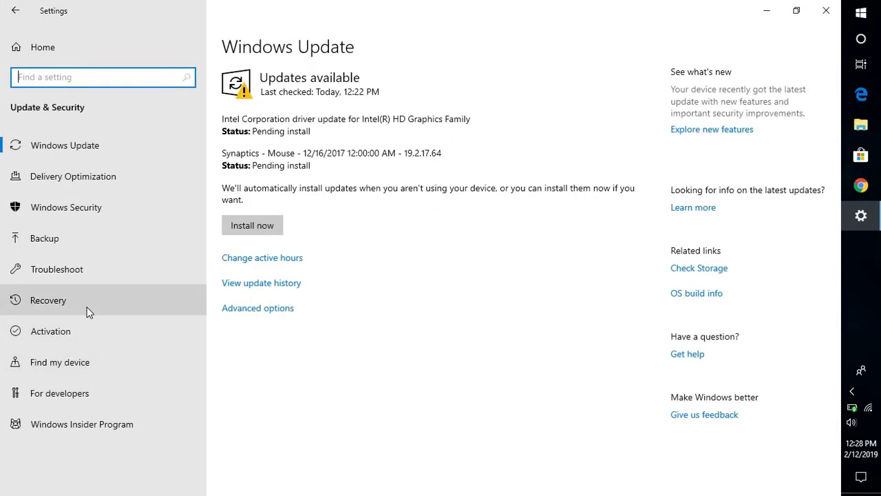
left_click(87, 312)
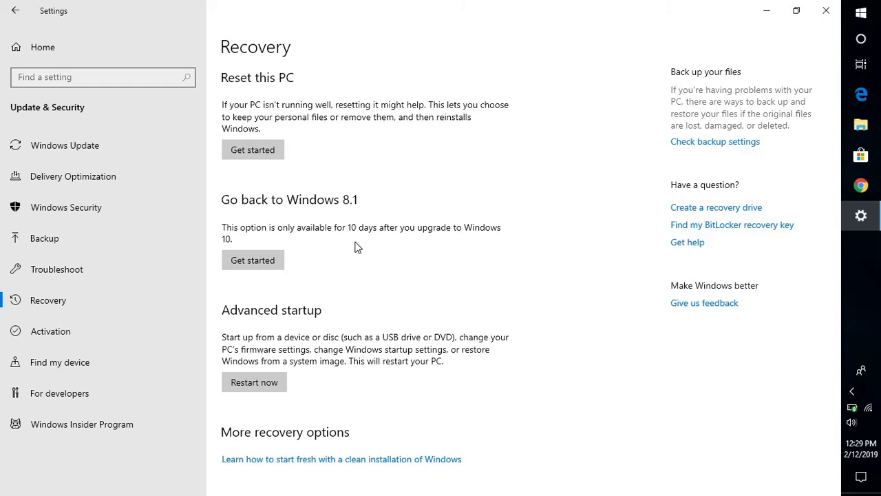
Start the Go back to Windows 8.1 wizard from the Recovery page
left_click(274, 263)
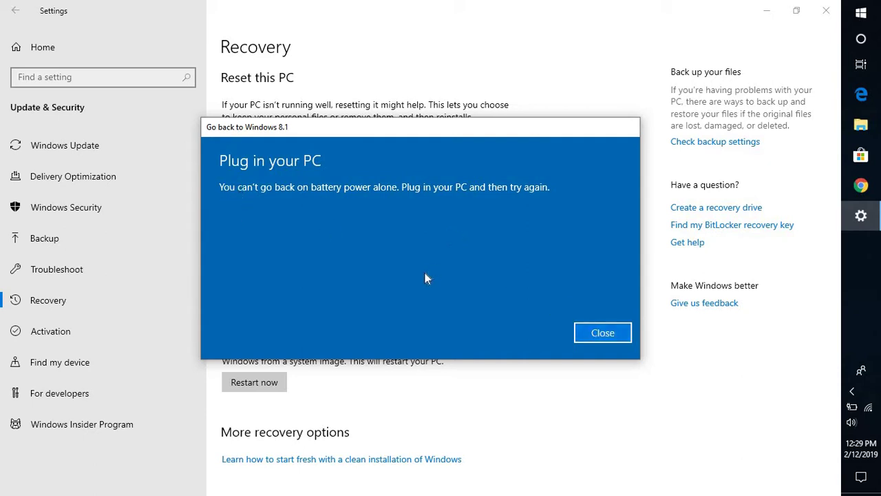
Dismiss the plug-in warning, rerun the go-back wizard, and give 'For another reason'
left_click(595, 326)
left_click(260, 261)
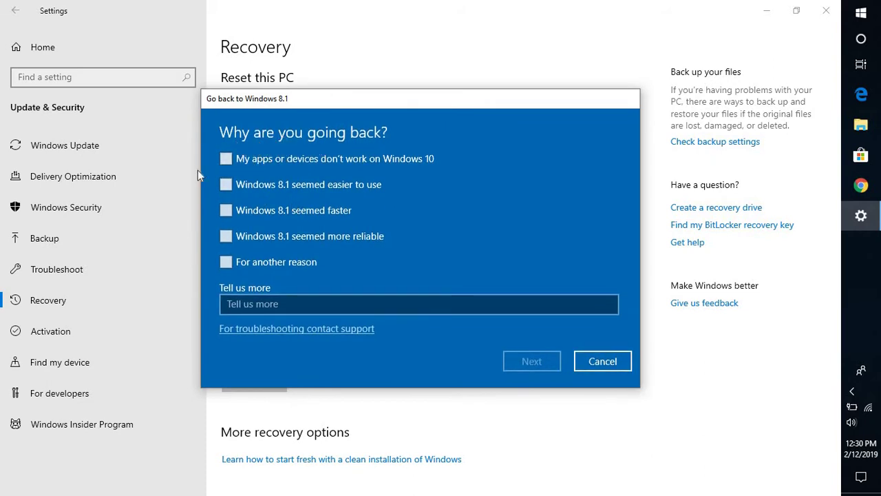
left_click(227, 265)
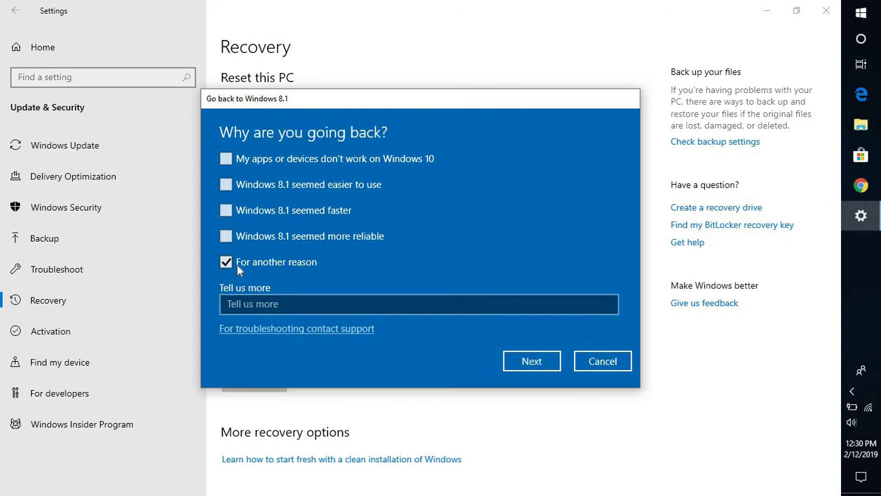
left_click(525, 362)
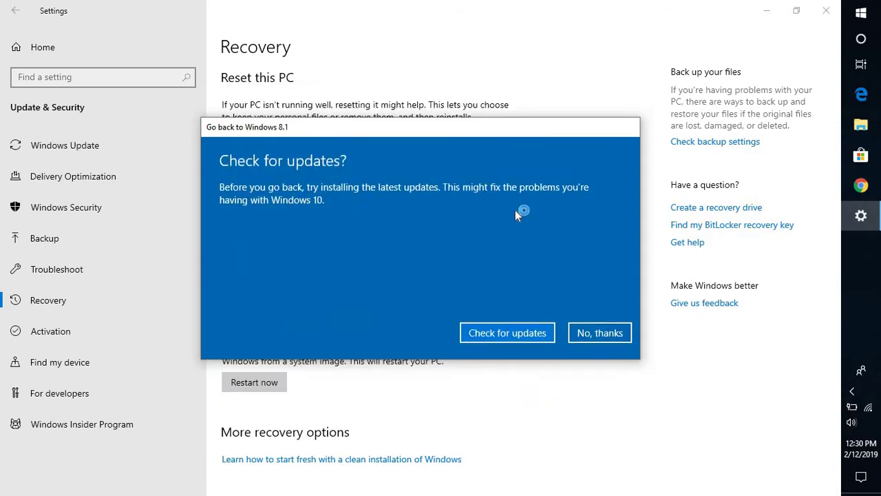
Choose to check for updates instead of going back to Windows 8.1
left_click(509, 333)
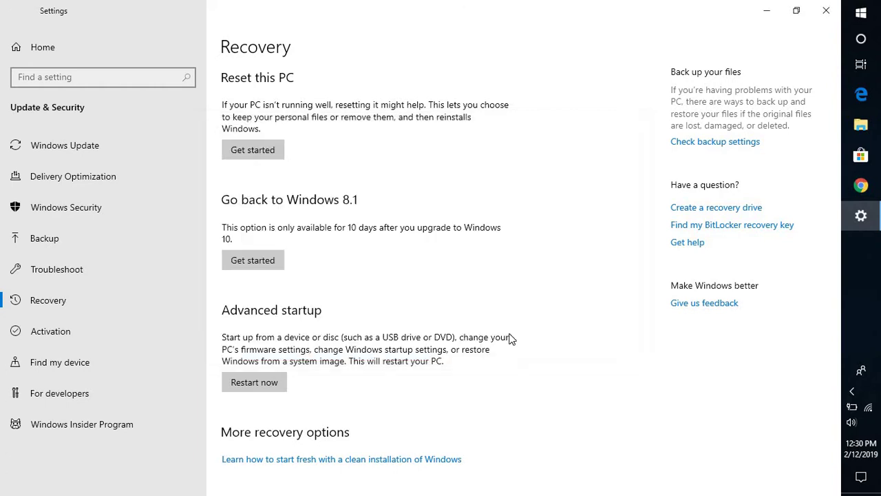